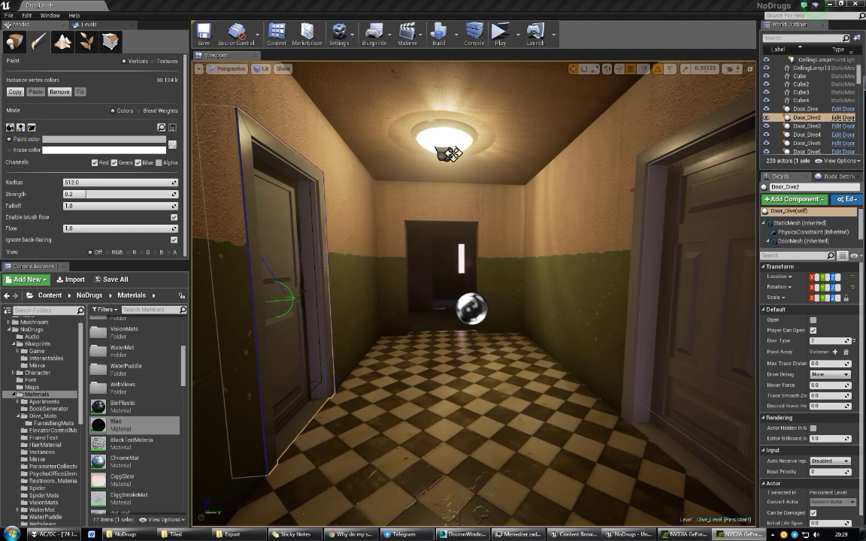
Step: Exclude the Green and Blue channels so the vertex-paint brush affects only Red
mouse_move(617, 245)
right_down()
mouse_move(677, 248)
mouse_move(526, 248)
right_up()
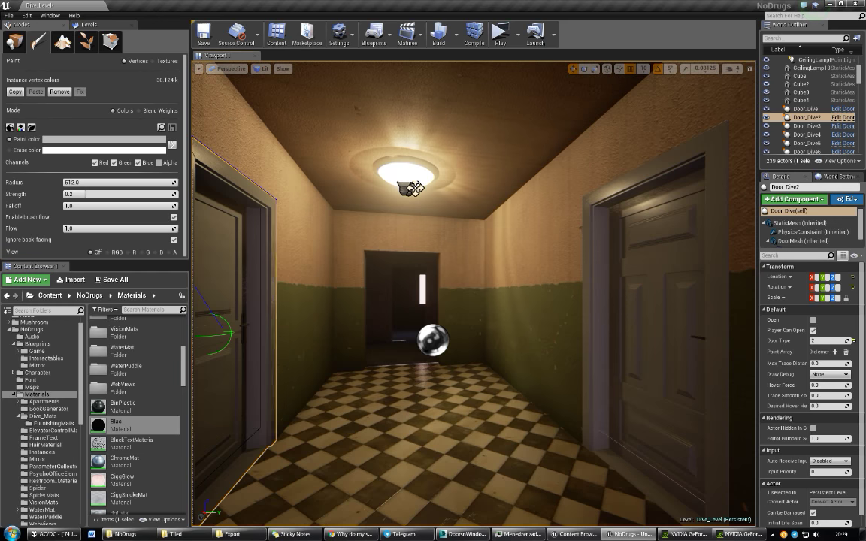
click(219, 295)
click(113, 163)
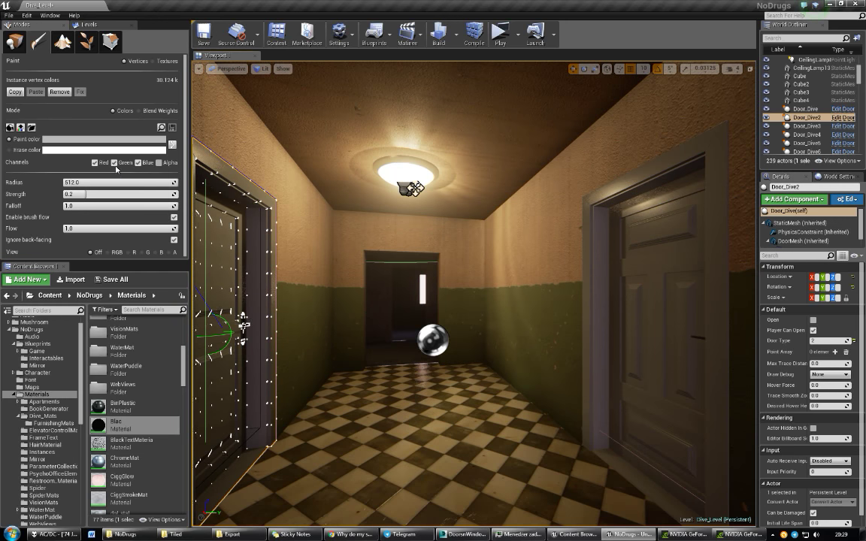
Step: Change the brush radius to 32.0 and select the hallway wall mesh for painting
click(96, 185)
text(256.0)
key(BackSpace)
text(32)
key(Return)
click(496, 328)
Step: Paint ragged red-channel plaster patches on the right wall corner and beside the door frame
right_drag(496, 329, 447, 296)
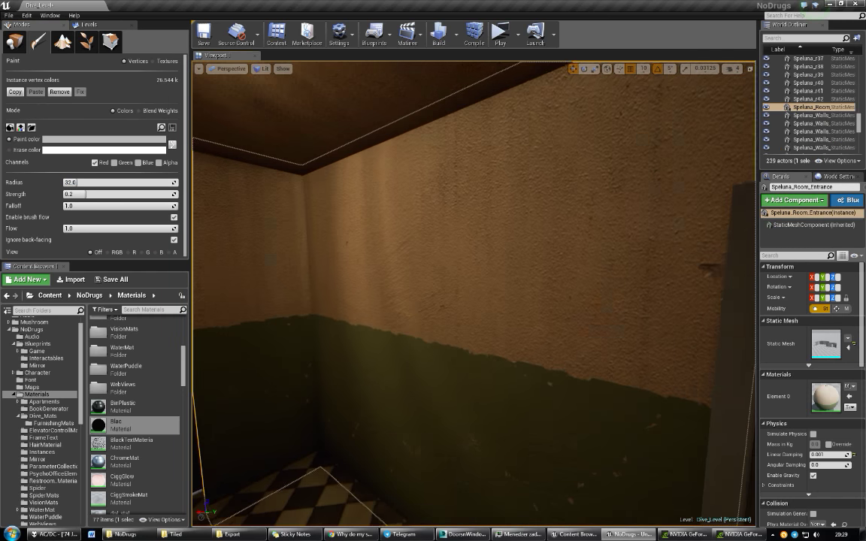
drag(446, 296, 412, 404)
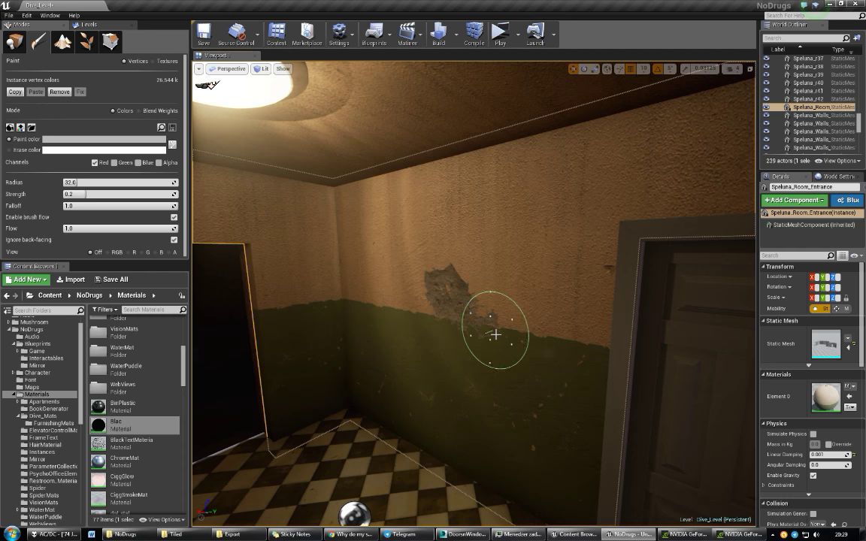
drag(411, 404, 450, 418)
mouse_move(449, 418)
right_down()
mouse_move(480, 441)
mouse_move(506, 315)
right_up()
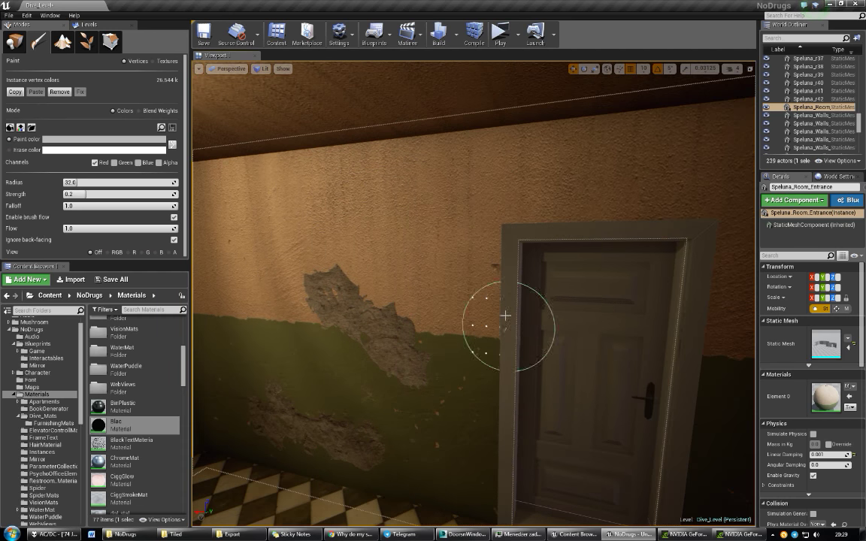
drag(507, 315, 464, 216)
right_drag(463, 216, 269, 237)
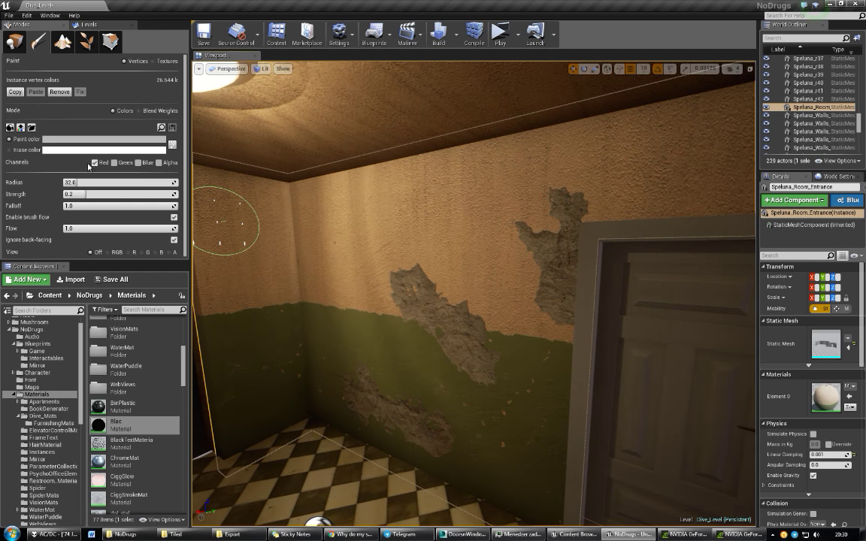
drag(424, 255, 473, 304)
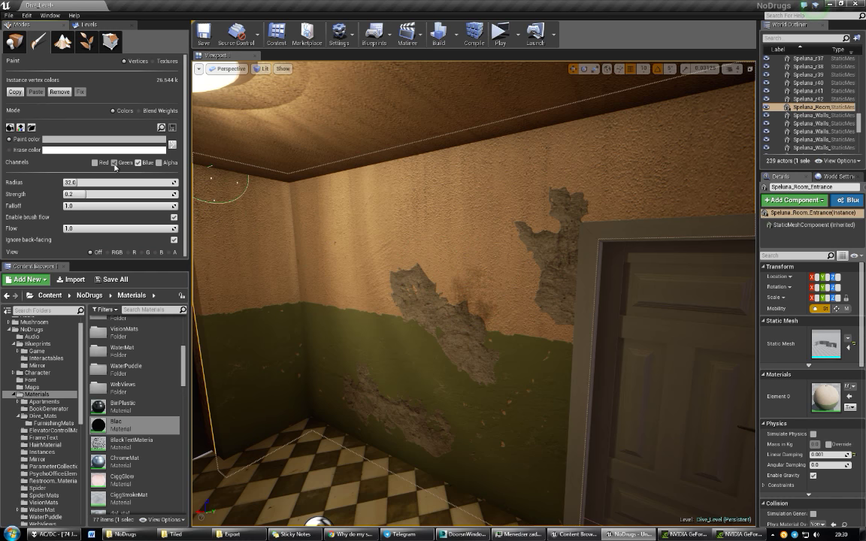
mouse_move(452, 294)
mouse_down()
mouse_move(530, 414)
mouse_move(406, 313)
mouse_move(439, 451)
mouse_up()
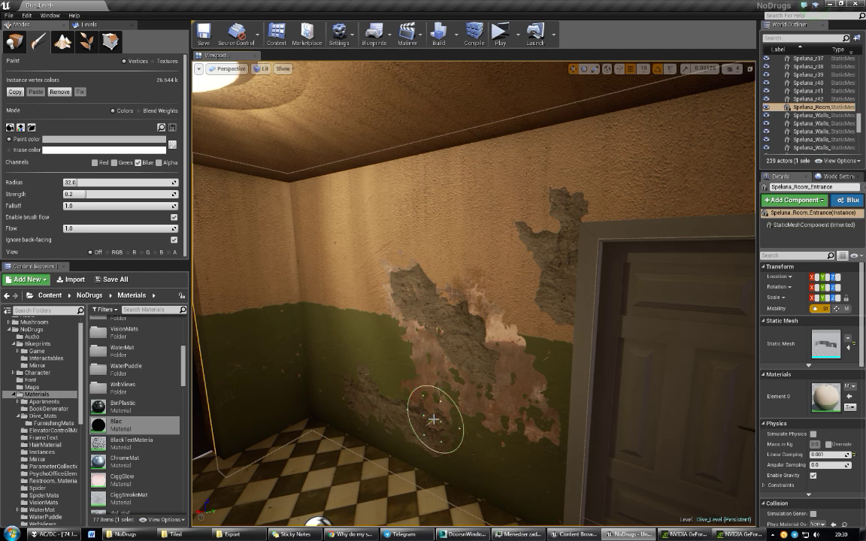
Step: Set the paint colour to dark grey and discolour the plaster patch up toward the door frame
right_drag(440, 451, 202, 202)
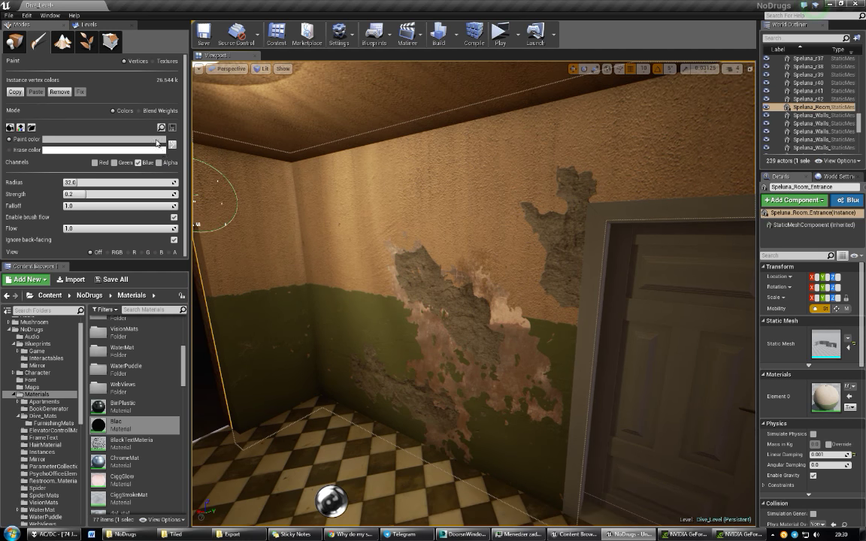
click(157, 143)
click(279, 339)
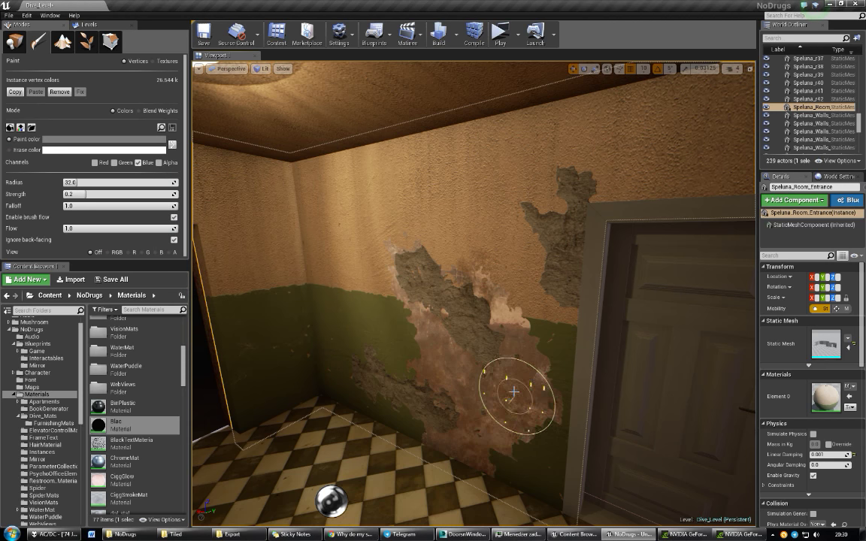
mouse_move(569, 298)
mouse_down()
mouse_move(553, 187)
mouse_move(551, 213)
mouse_up()
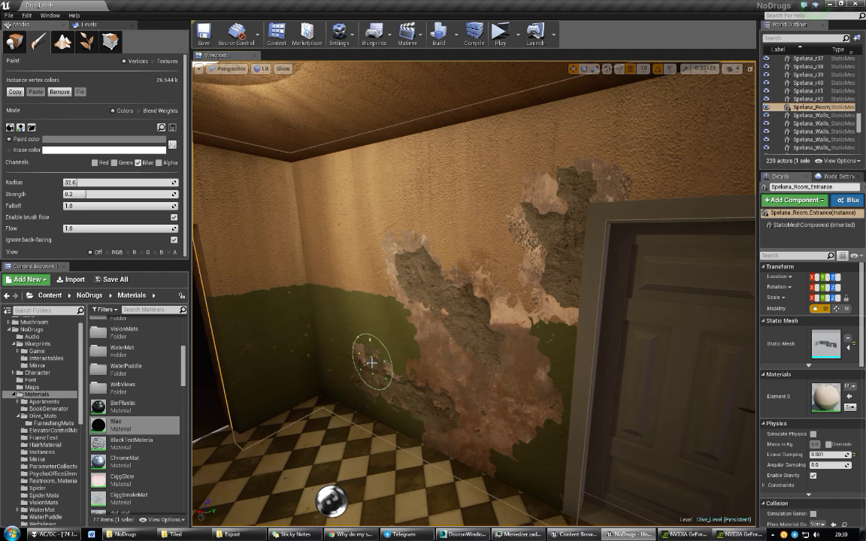
mouse_move(365, 367)
right_down()
mouse_move(258, 69)
mouse_move(187, 199)
right_up()
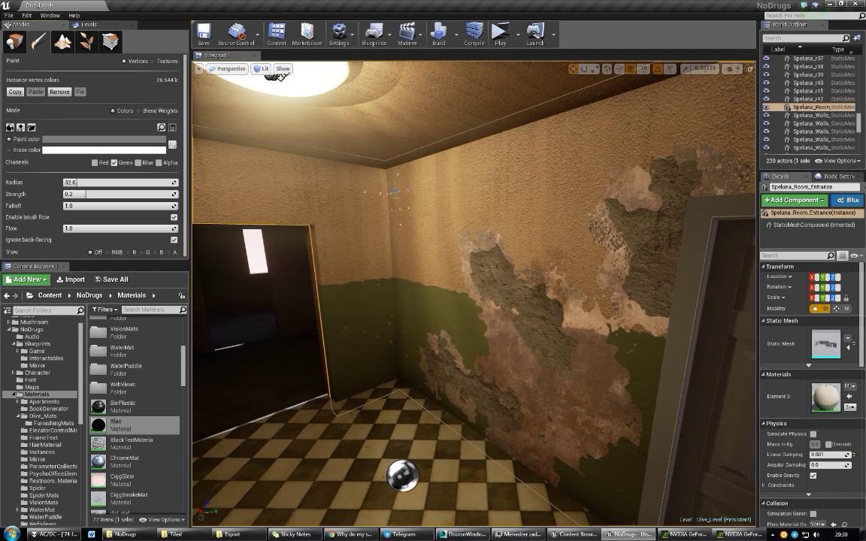
Step: Paint dark grime by the ceiling corner and a reddish-brown streak across the wall
drag(392, 172, 409, 162)
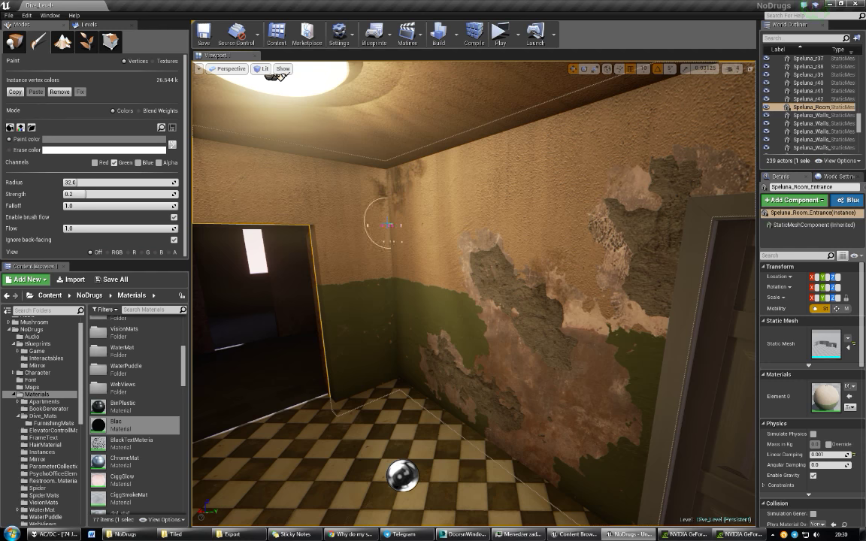
drag(387, 246, 393, 239)
mouse_move(395, 299)
mouse_down()
mouse_move(455, 361)
mouse_move(519, 383)
mouse_move(572, 421)
mouse_move(552, 475)
mouse_move(561, 471)
mouse_move(594, 493)
mouse_move(611, 358)
mouse_move(579, 315)
mouse_up()
right_drag(579, 316, 599, 170)
Step: Add dark stains and vertical grime streaks along the upper wall near the ceiling
drag(599, 170, 555, 195)
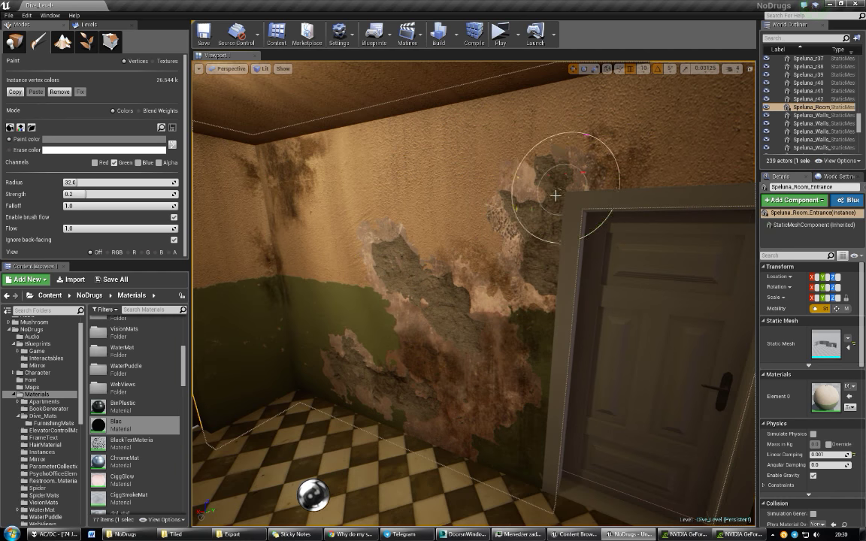
right_drag(554, 196, 625, 210)
right_drag(512, 193, 451, 150)
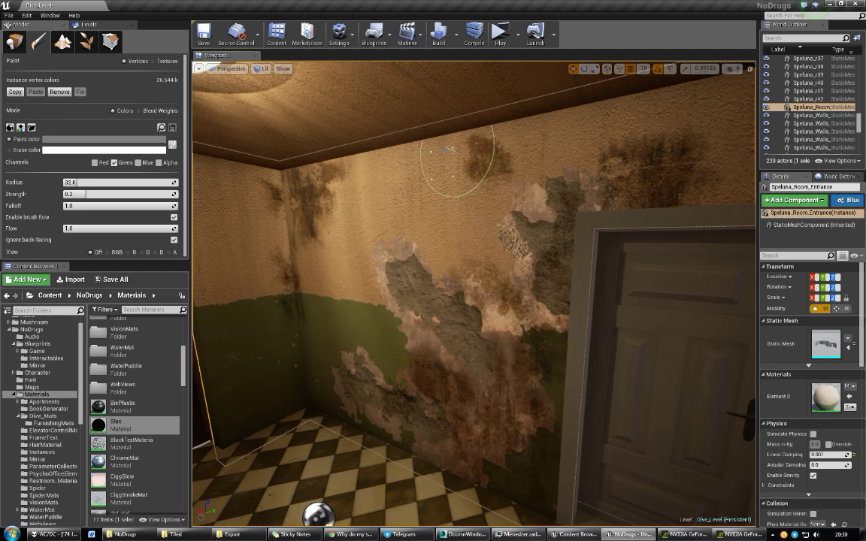
drag(449, 149, 171, 174)
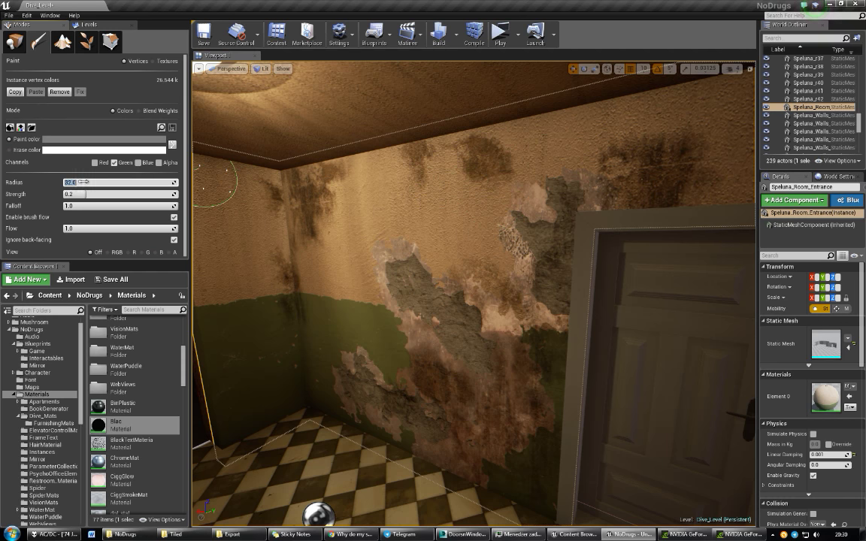
drag(339, 170, 431, 151)
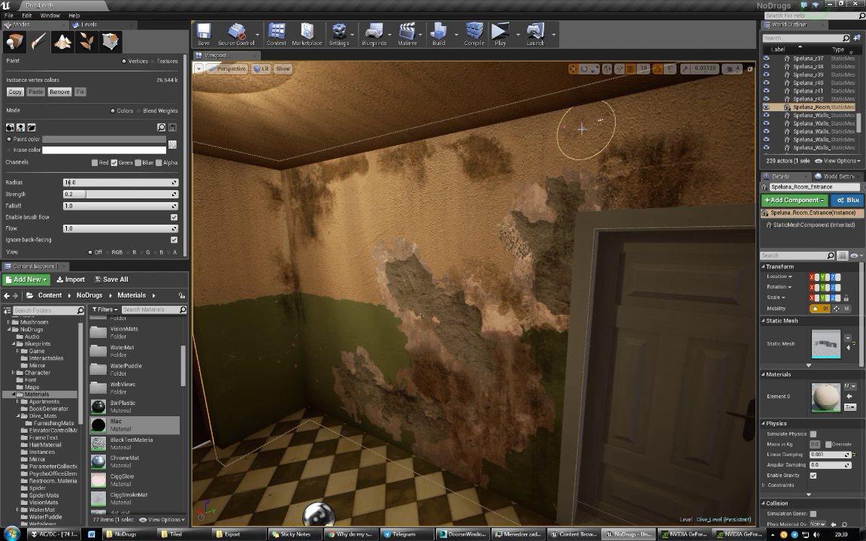
drag(370, 154, 369, 245)
right_drag(370, 248, 331, 262)
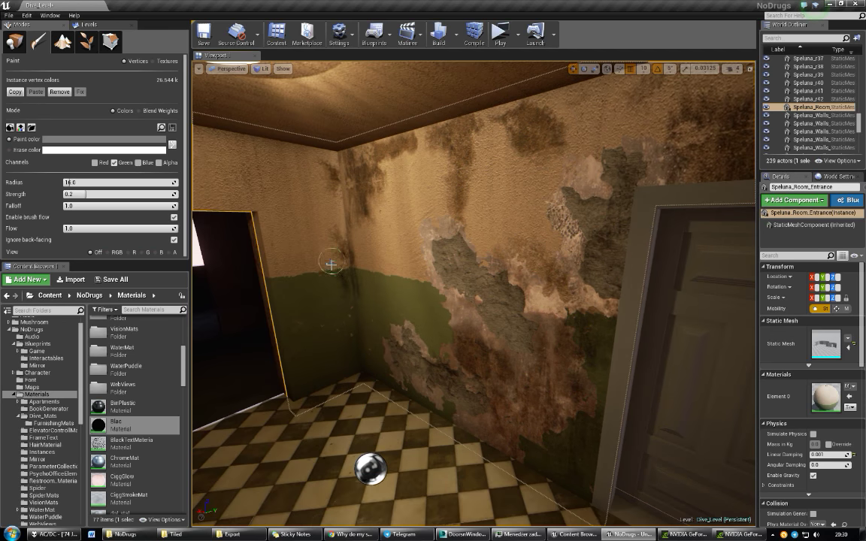
drag(454, 132, 450, 239)
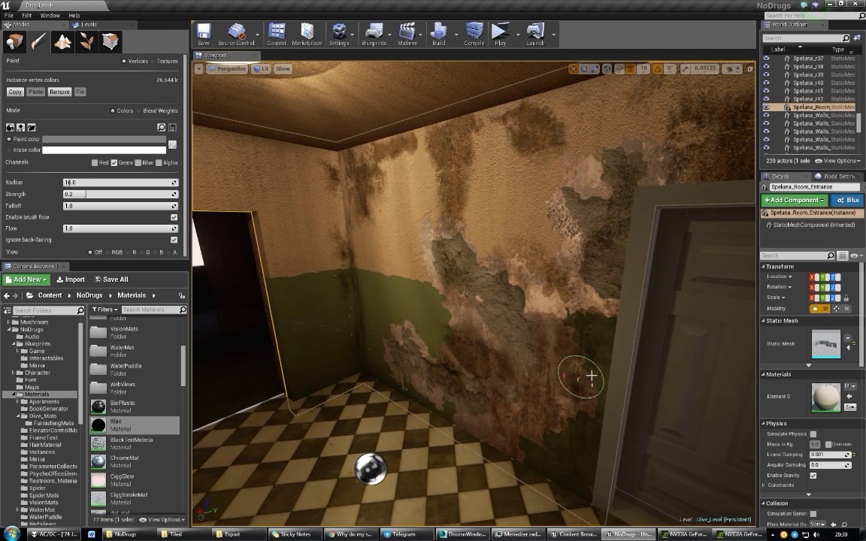
Step: Change the vertex-paint colour from dark grey to black
click(150, 139)
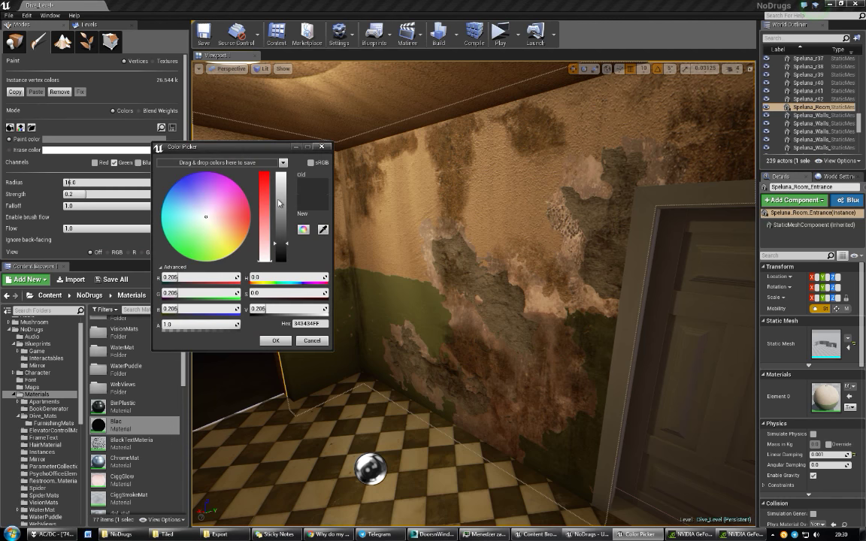
click(276, 342)
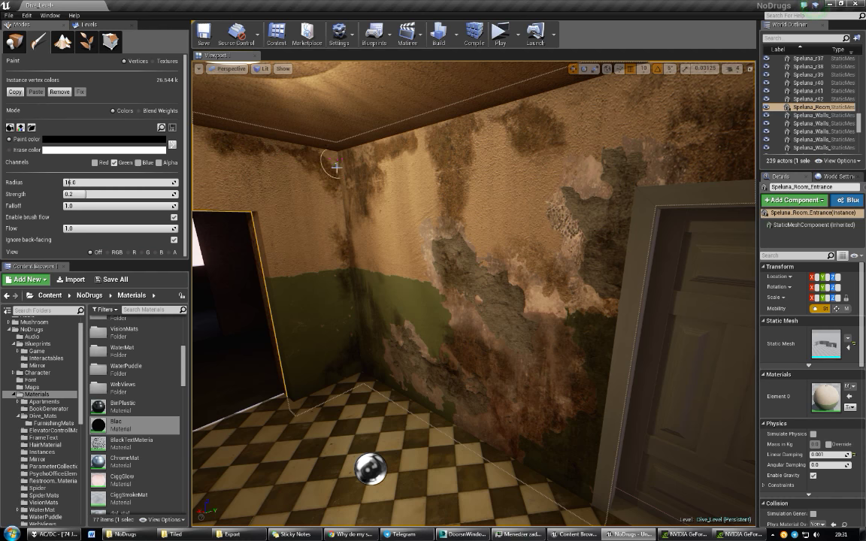
Step: Orbit the view to centre the entrance doorway, pull back, and tilt up toward the ceiling
right_drag(345, 351, 404, 240)
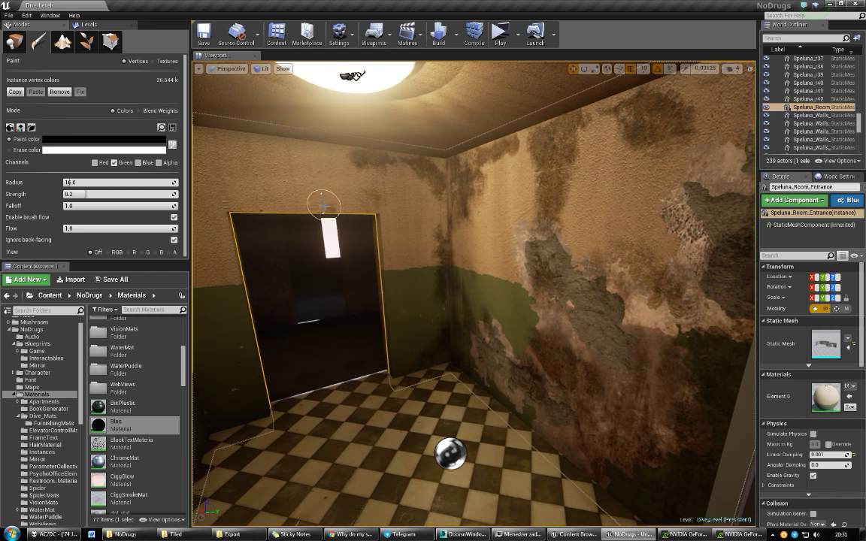
right_drag(277, 188, 404, 217)
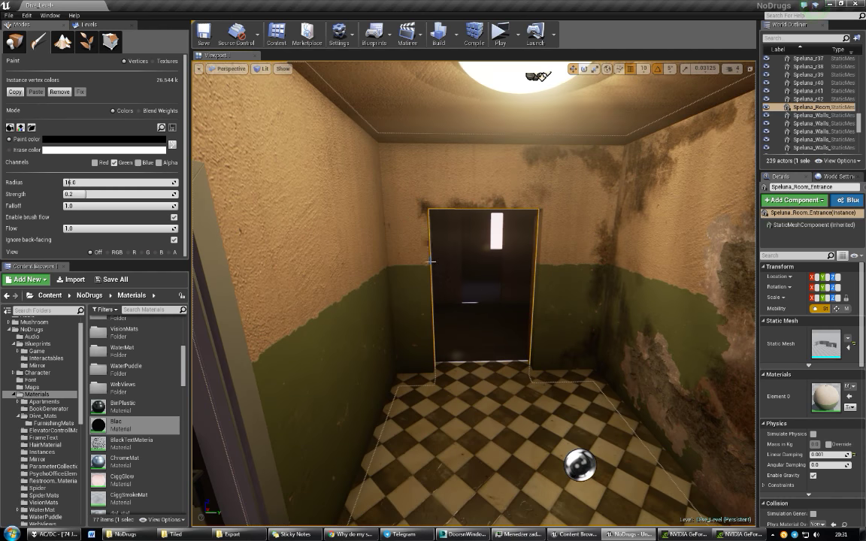
right_drag(424, 355, 400, 260)
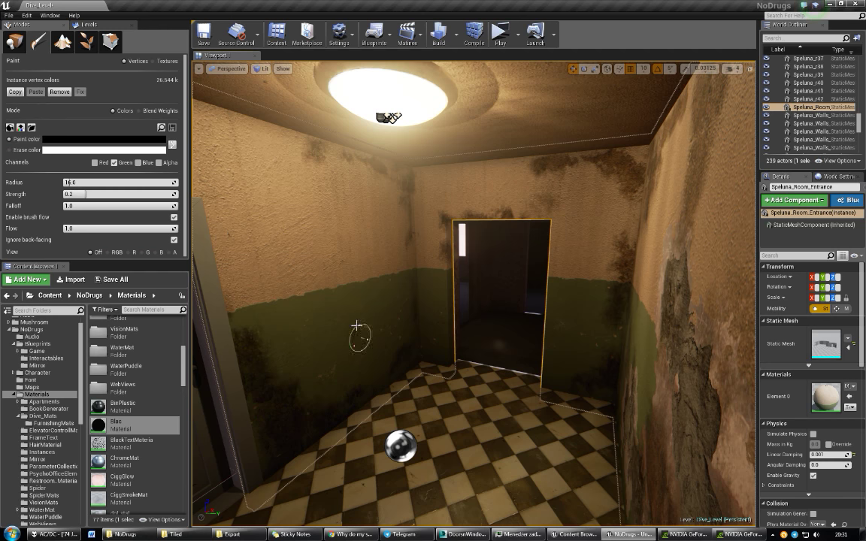
right_drag(397, 371, 397, 285)
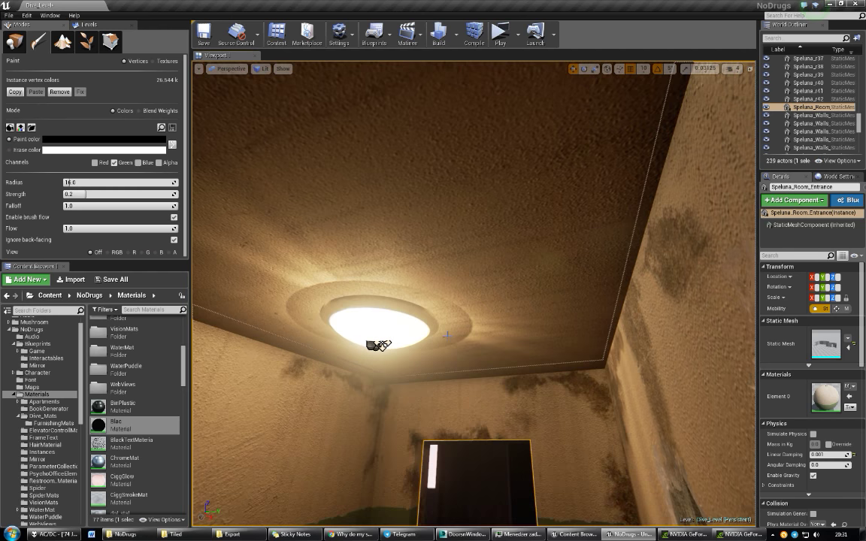
Step: Select the ceiling piece Speluna_r02 and paint dark grime along its edges and upper corners
click(516, 307)
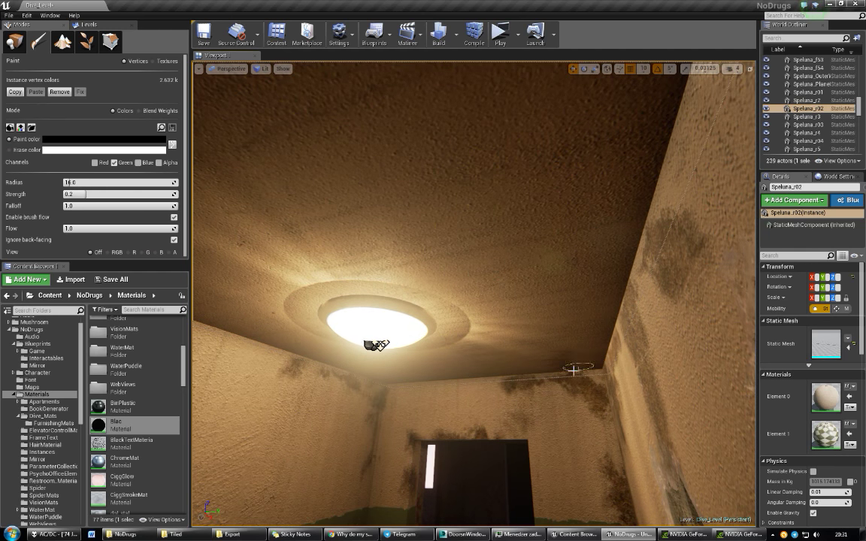
right_drag(573, 369, 573, 331)
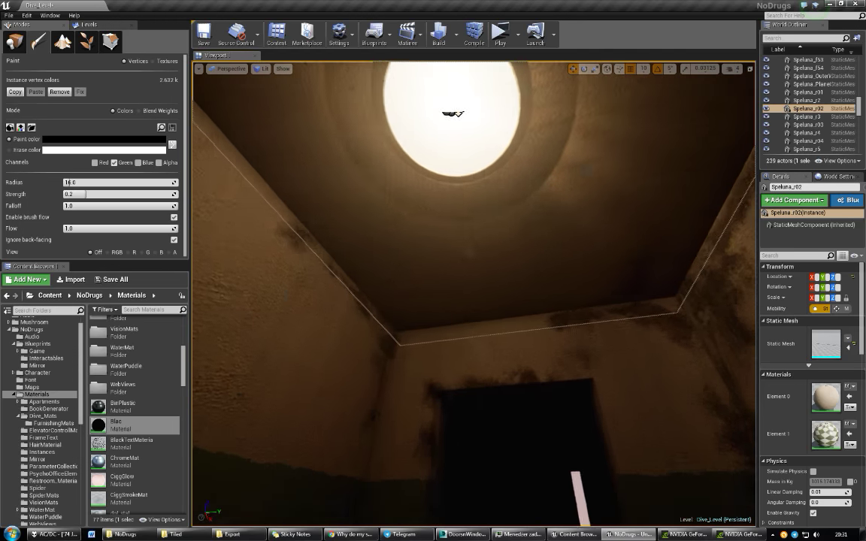
right_drag(610, 248, 610, 269)
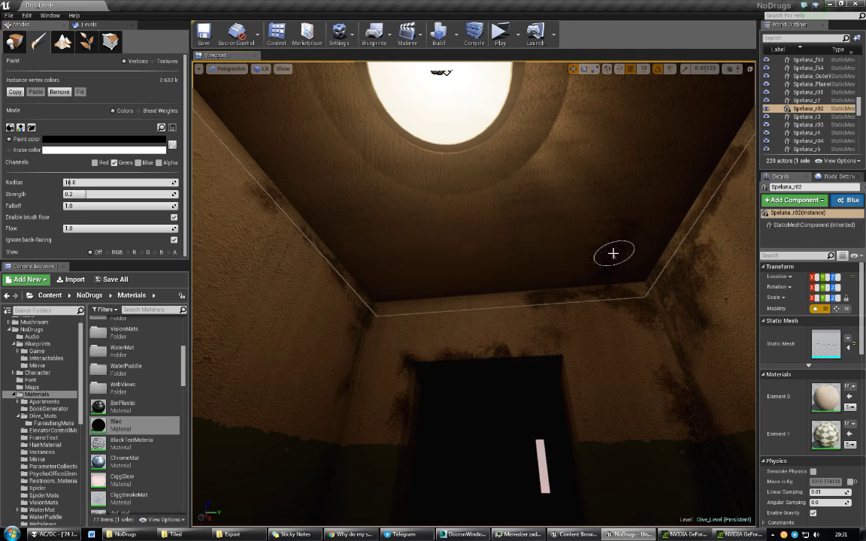
right_drag(667, 139, 528, 292)
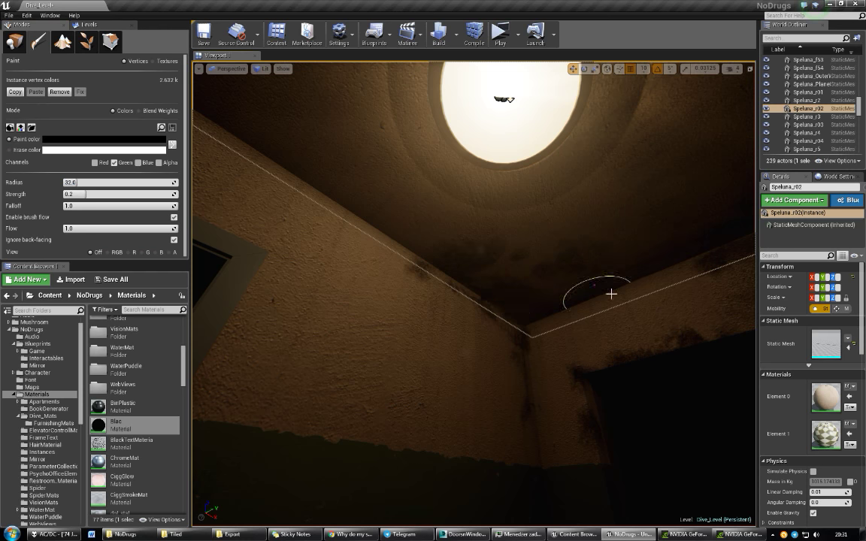
right_drag(610, 294, 329, 309)
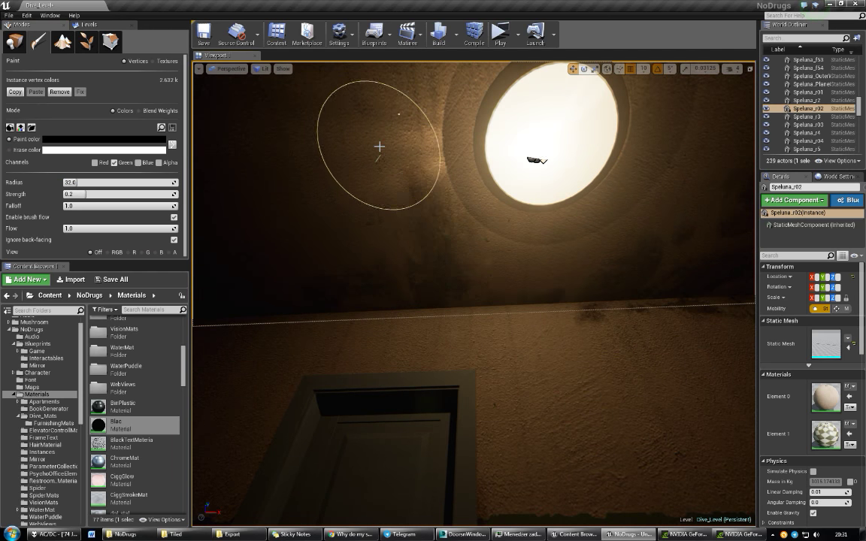
right_drag(380, 147, 441, 261)
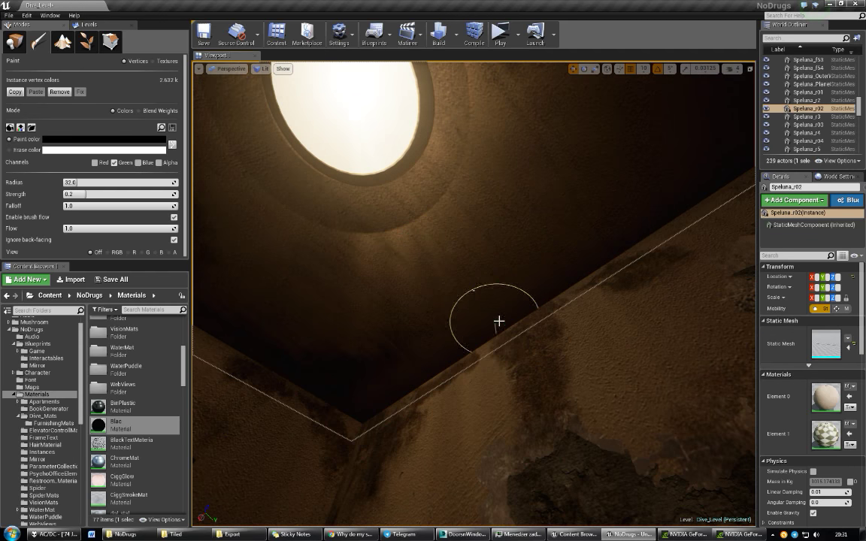
mouse_move(510, 305)
right_down()
mouse_move(500, 399)
mouse_move(167, 191)
right_up()
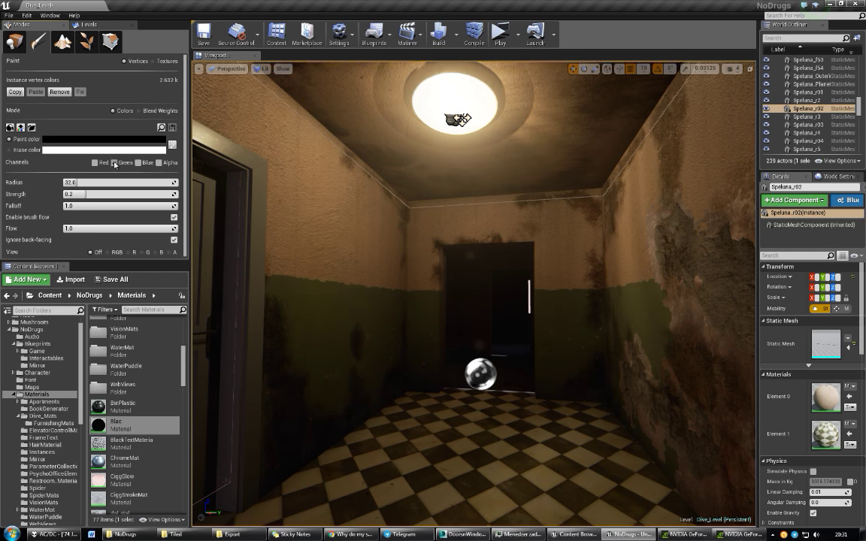
Step: Paint peeling plaster across the ceiling, then strips on the entrance wall beside the side door
click(113, 162)
right_drag(316, 182, 315, 136)
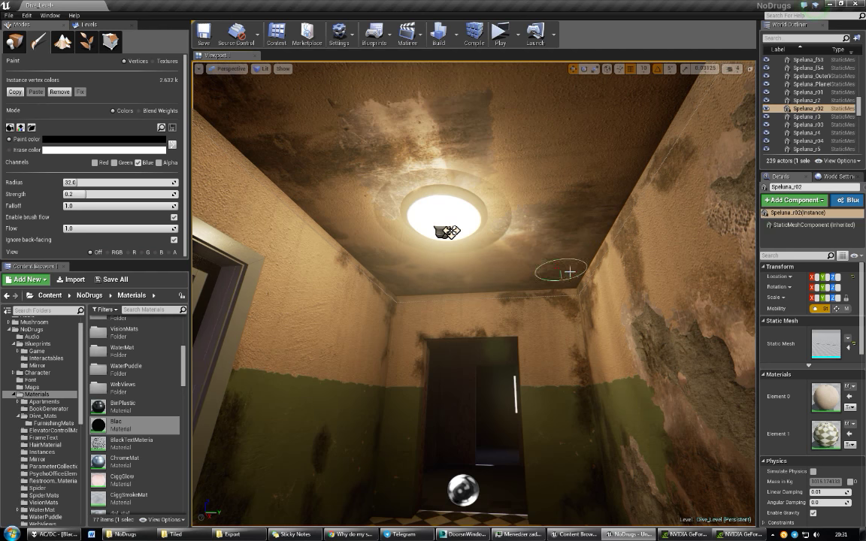
click(554, 309)
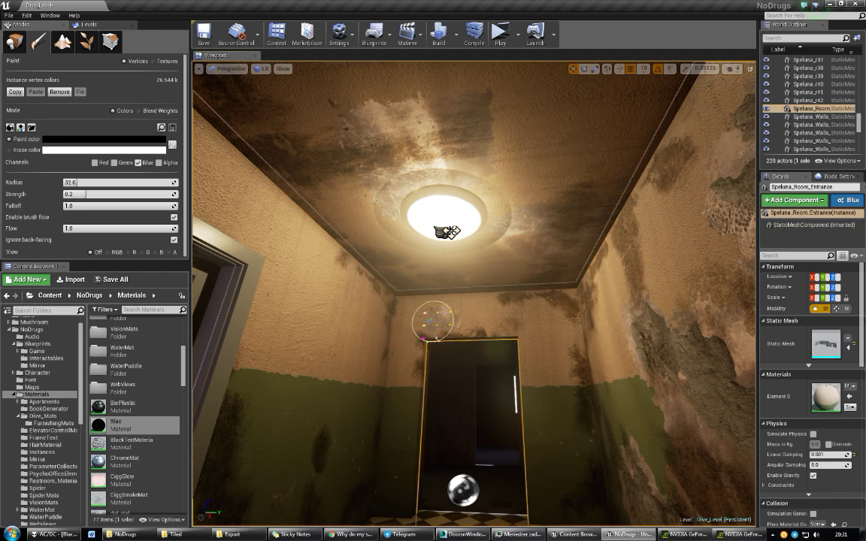
mouse_move(406, 377)
right_down()
mouse_move(230, 218)
mouse_move(396, 174)
right_up()
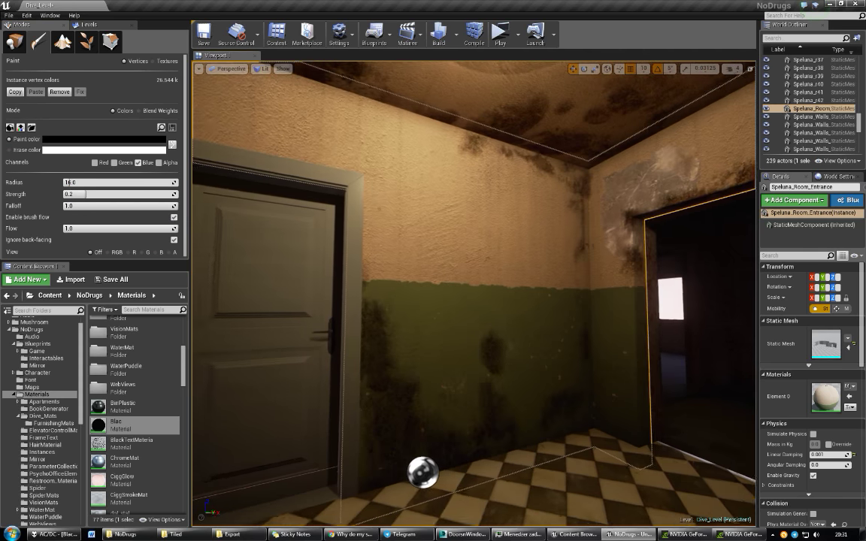
drag(399, 230, 390, 454)
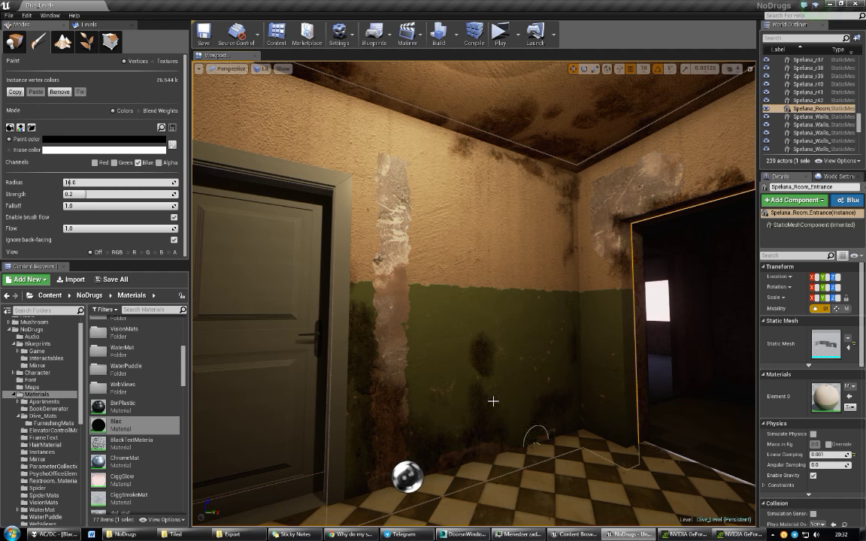
drag(426, 260, 400, 342)
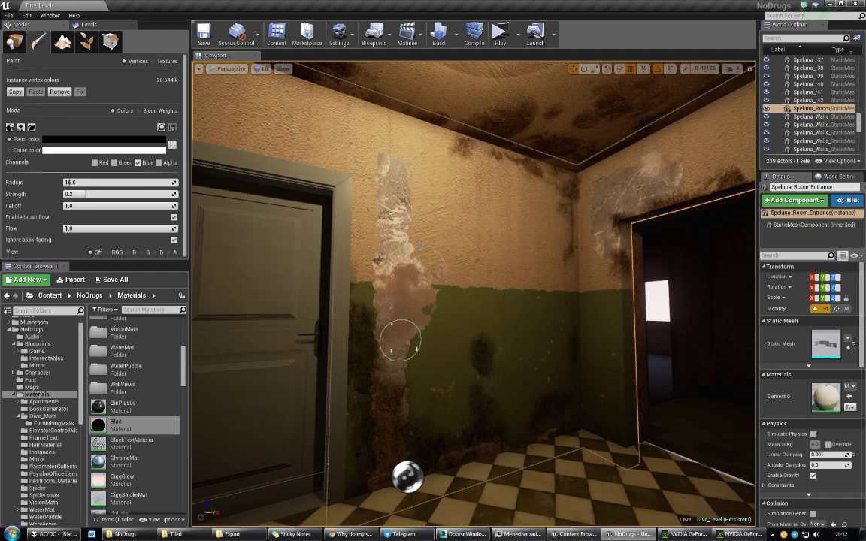
drag(336, 111, 370, 158)
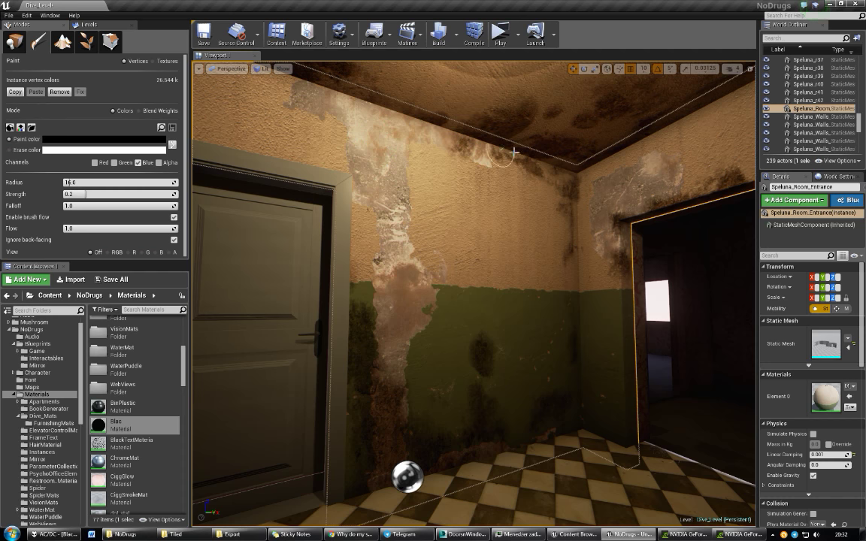
right_drag(514, 152, 489, 188)
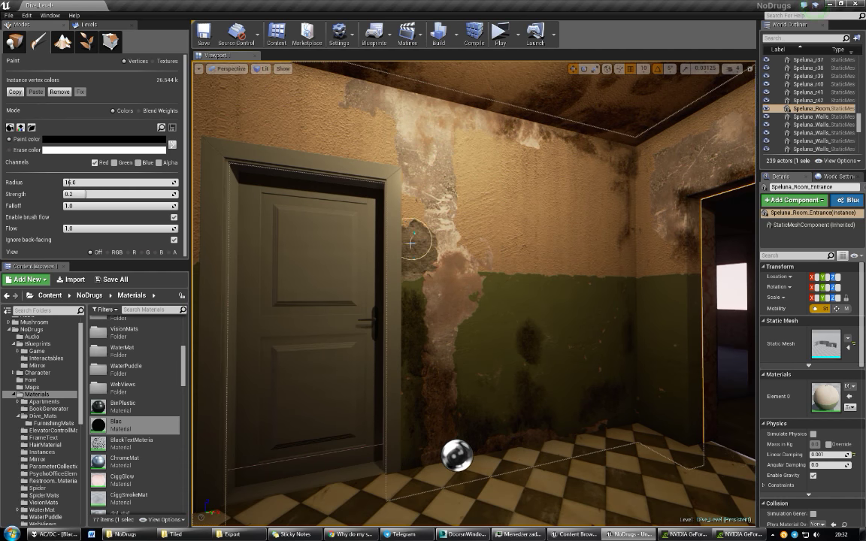
Step: Deepen the chipped patch beside the door, then paint wear along Door_Dive2's frame edges
drag(419, 264, 447, 275)
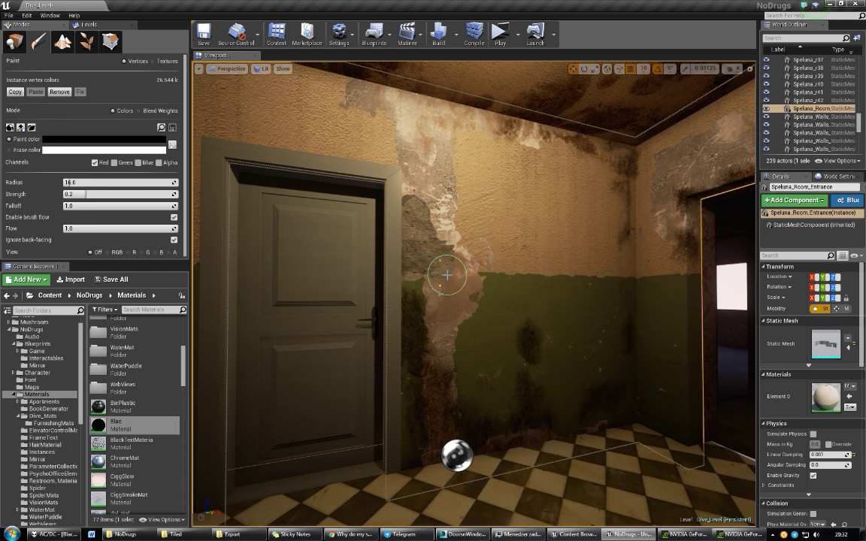
mouse_move(448, 289)
right_down()
mouse_move(353, 285)
mouse_move(421, 290)
right_up()
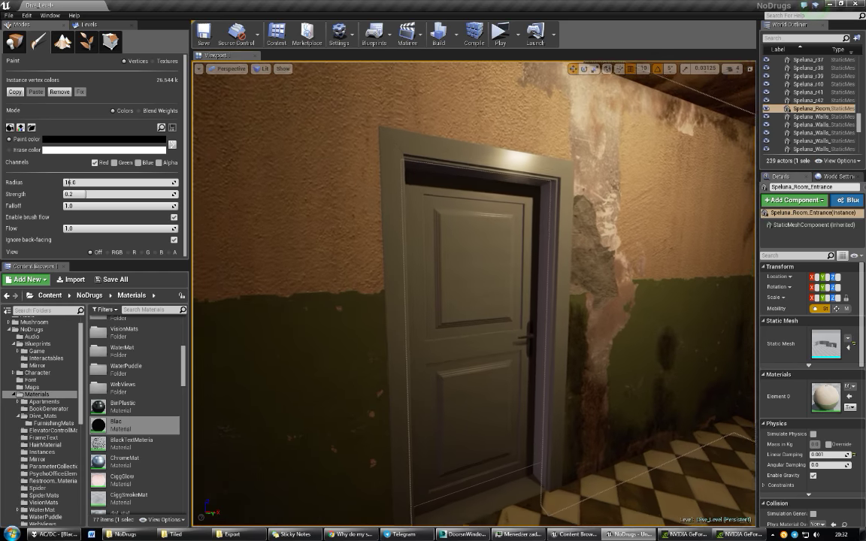
click(496, 182)
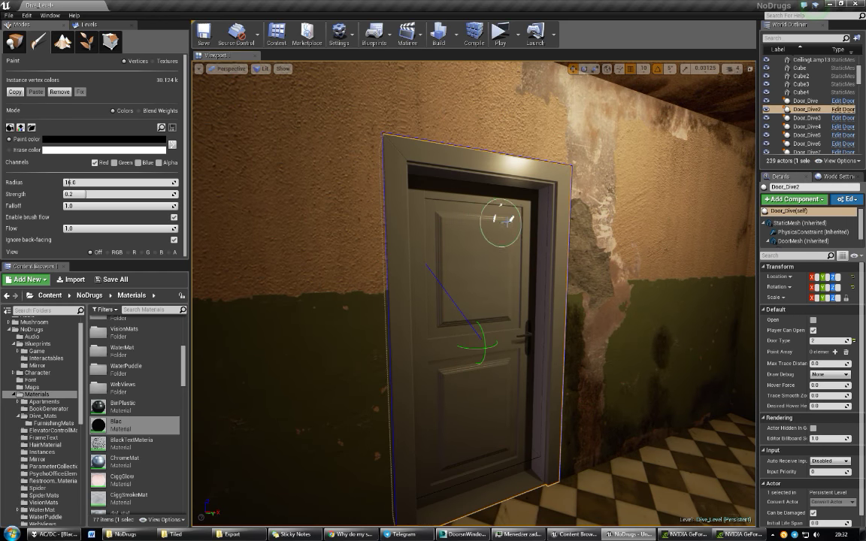
right_drag(511, 224, 527, 225)
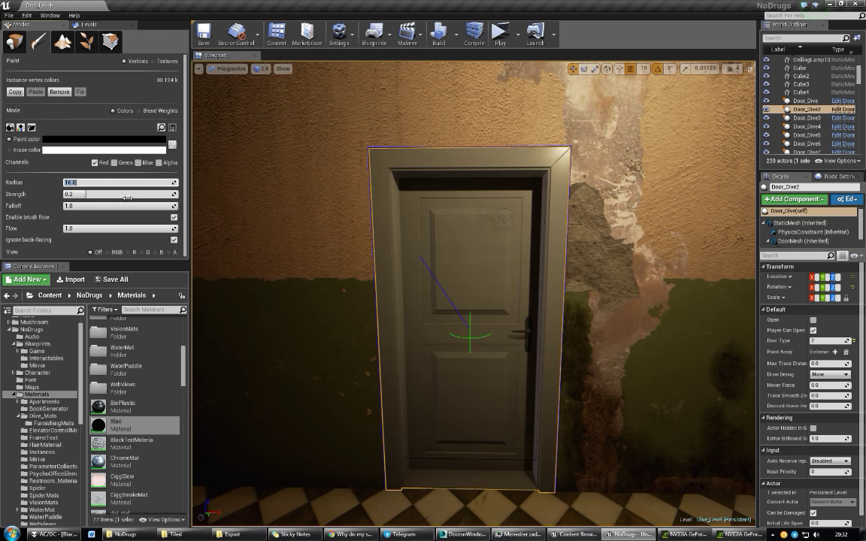
mouse_move(344, 182)
mouse_down()
mouse_move(409, 343)
mouse_move(502, 399)
mouse_up()
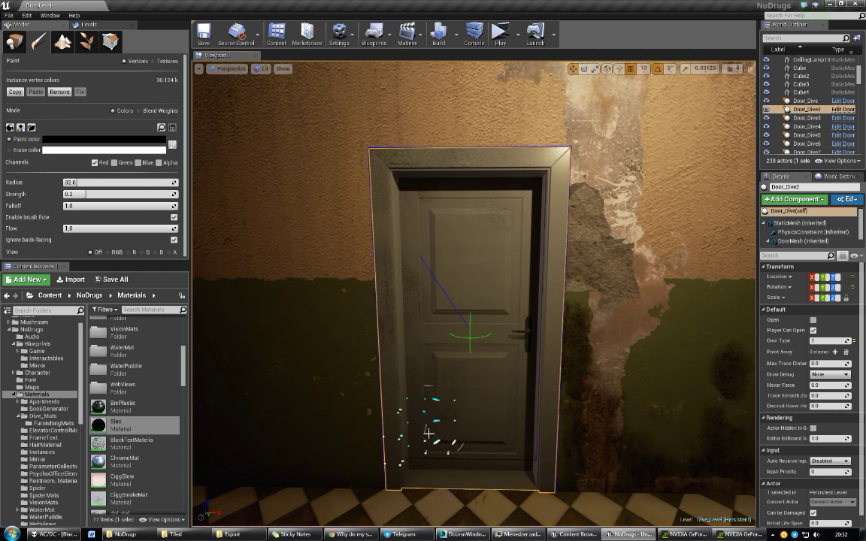
drag(502, 399, 525, 329)
right_drag(526, 328, 451, 331)
Step: Select the door and paint grime down its surface
right_drag(526, 291, 585, 286)
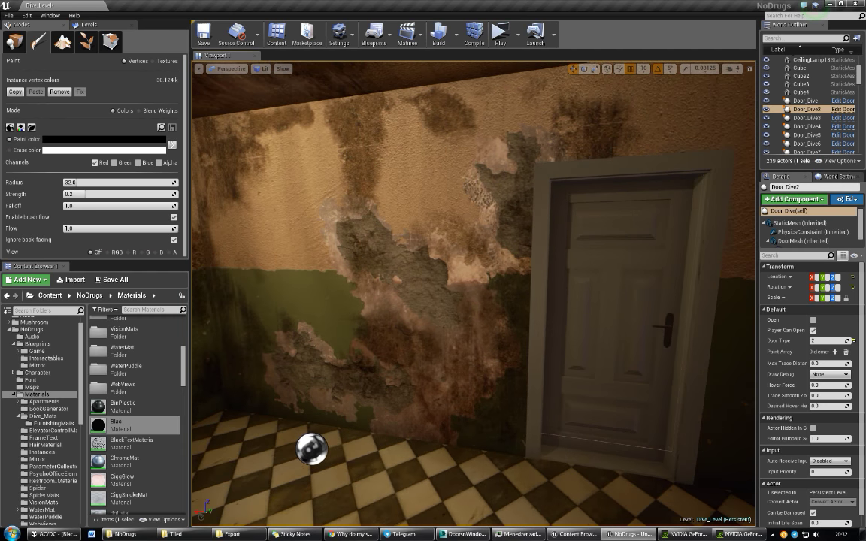
click(586, 286)
drag(679, 174, 677, 458)
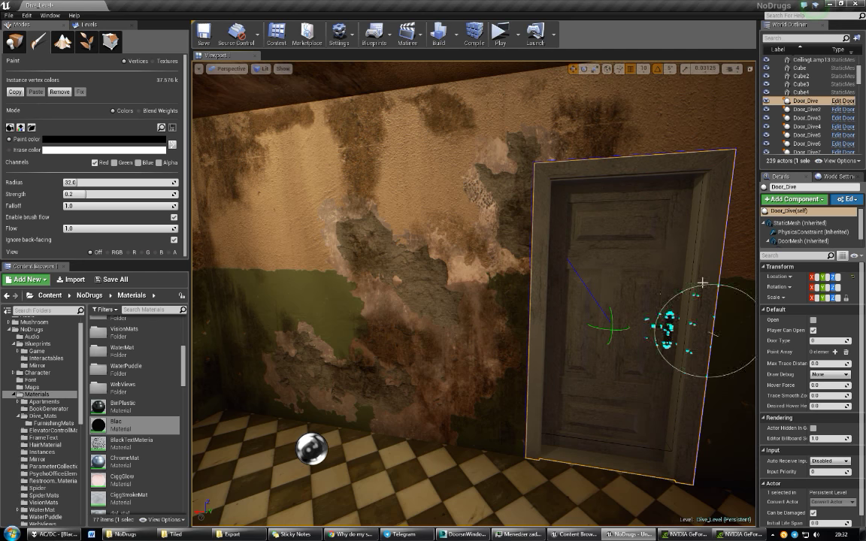
Step: Set the paint colour to light grey, frame the door, and commit an 8.0 brush radius
click(151, 142)
drag(277, 286, 277, 188)
click(274, 340)
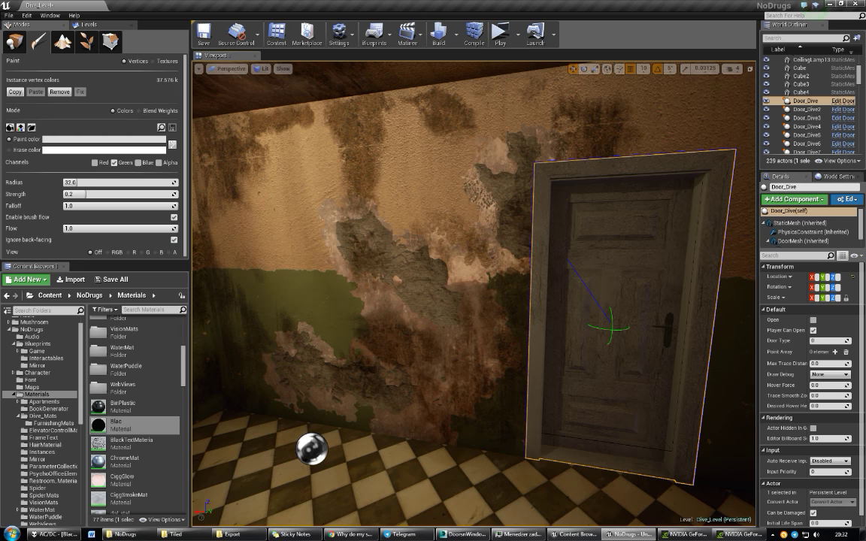
key(f)
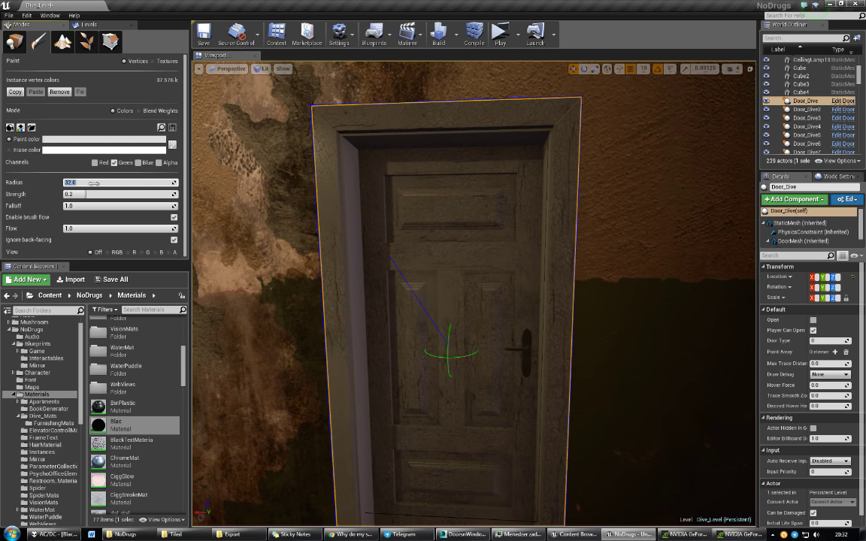
text(8)
key(Return)
Step: Pick a mid-grey paint colour and paint chipped patches near the door handle and right edge
click(140, 139)
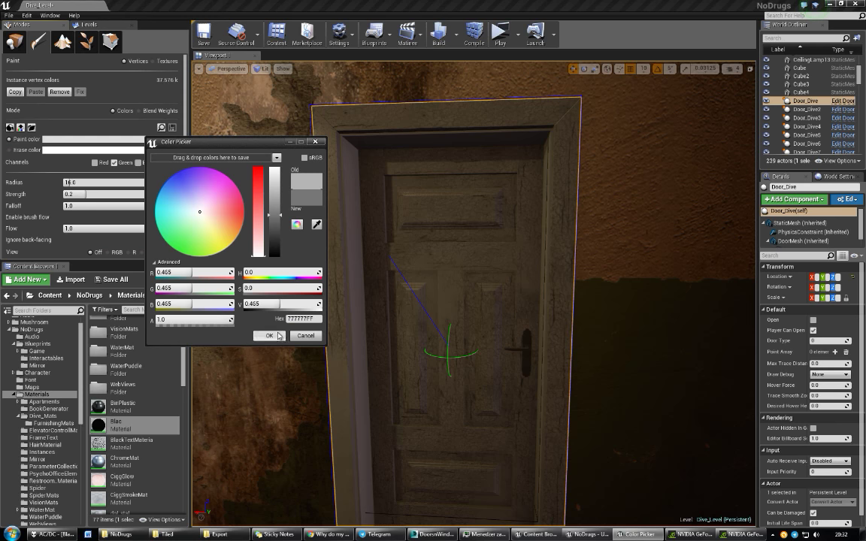
click(269, 336)
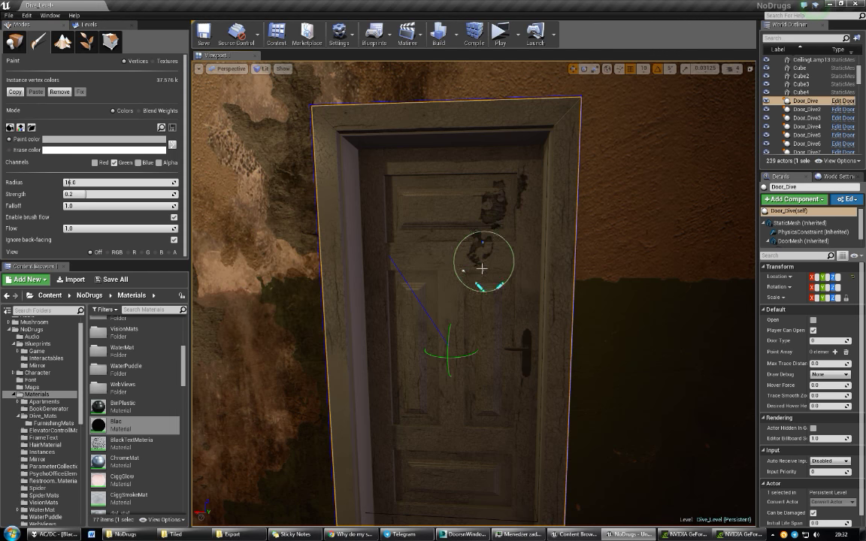
mouse_move(502, 325)
mouse_down()
mouse_move(571, 173)
mouse_move(363, 125)
mouse_up()
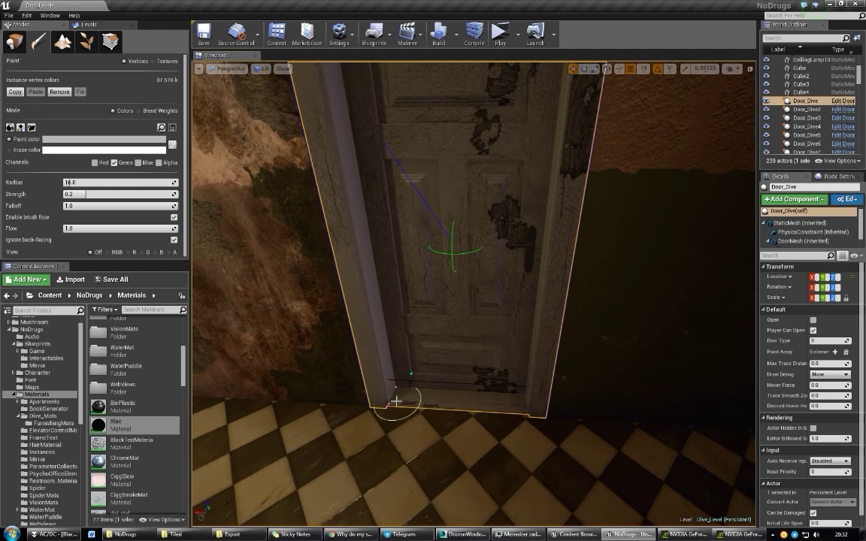
Step: Paint chipping along the bottom of the first door, extending it leftward
drag(513, 403, 521, 405)
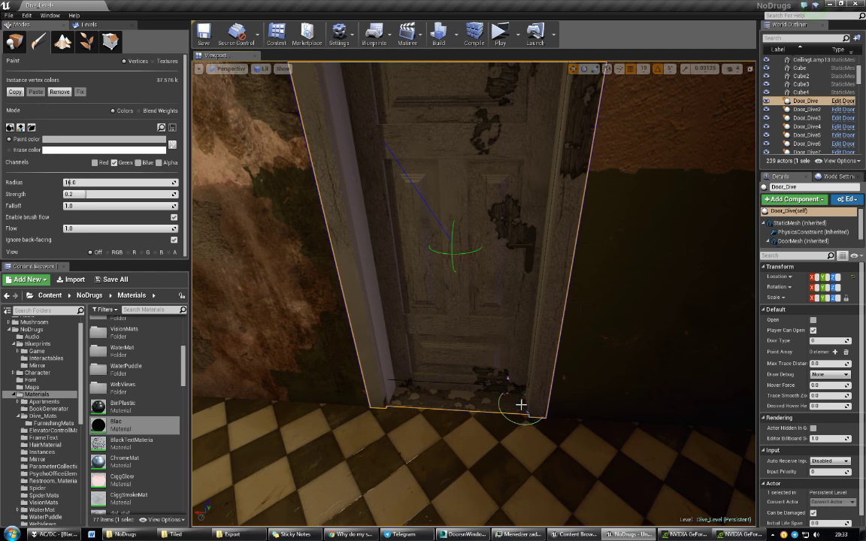
drag(451, 384, 413, 375)
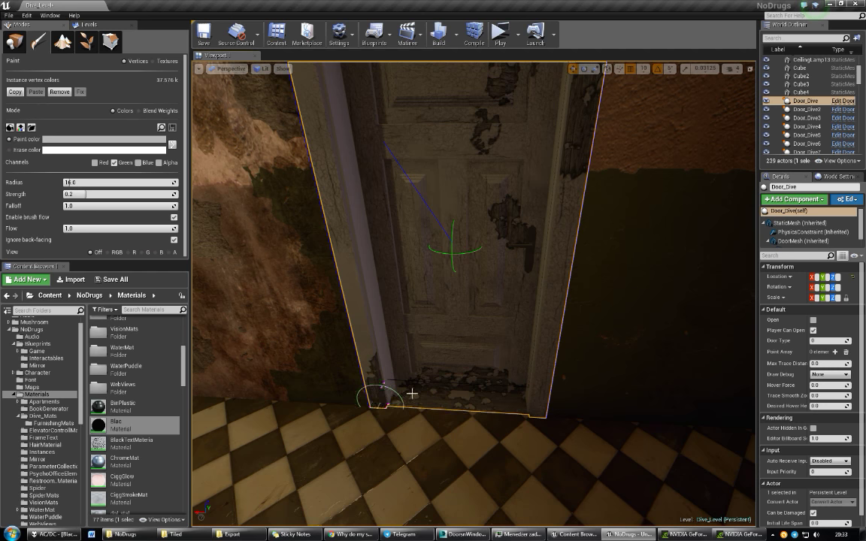
right_drag(412, 393, 401, 370)
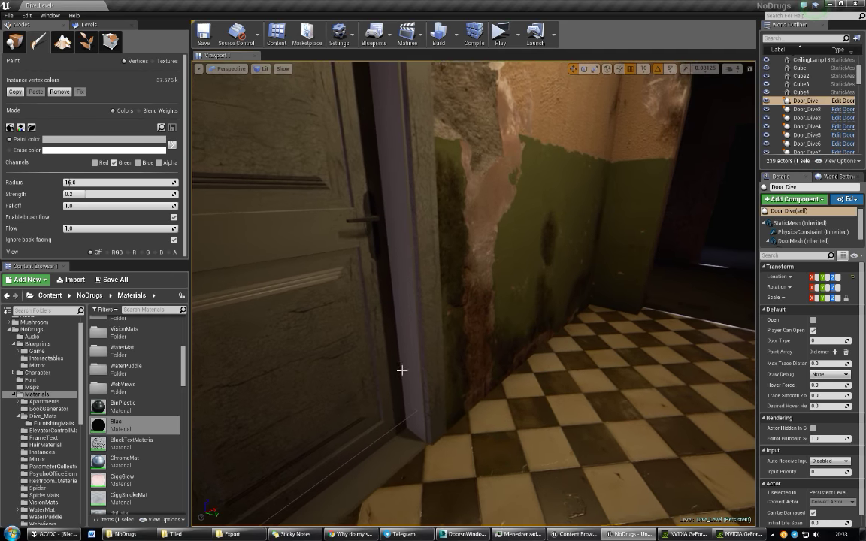
right_drag(402, 370, 367, 377)
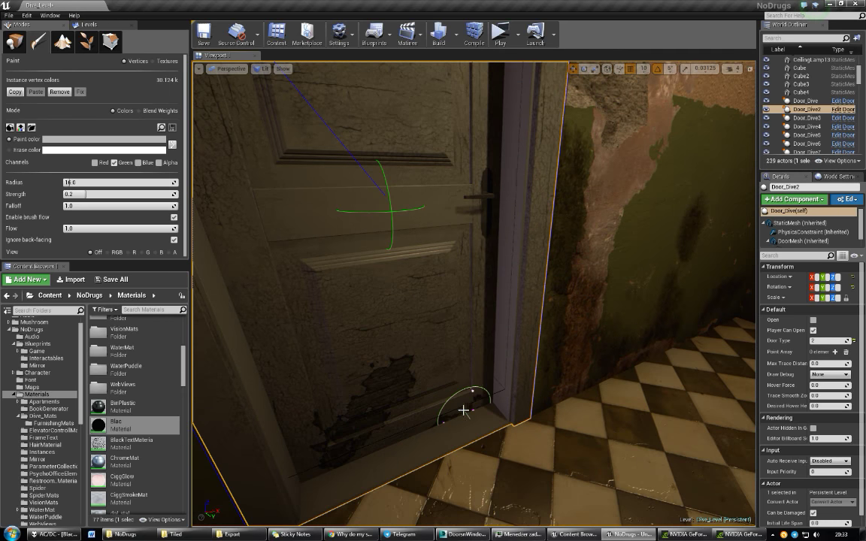
Step: Paint chipped patches across Door_Dive2's lower half and up its right edge
right_drag(465, 405, 454, 414)
drag(354, 428, 349, 440)
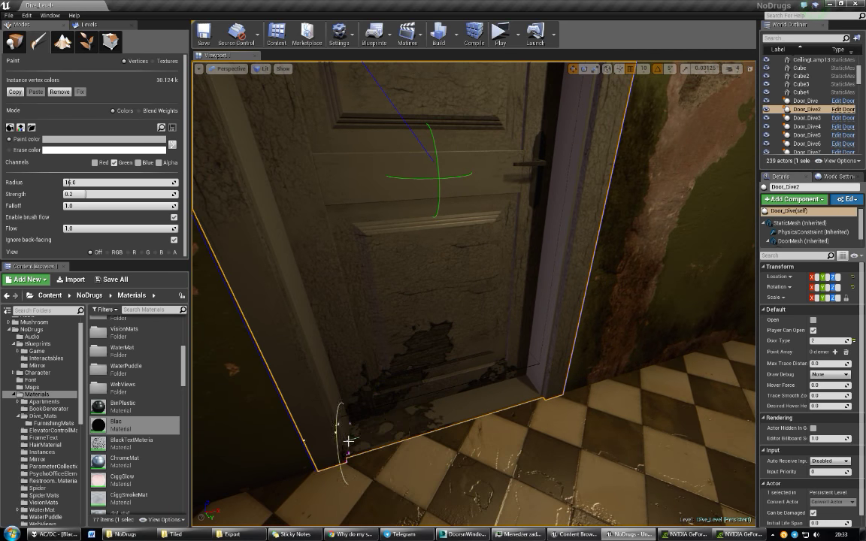
right_drag(572, 232, 541, 277)
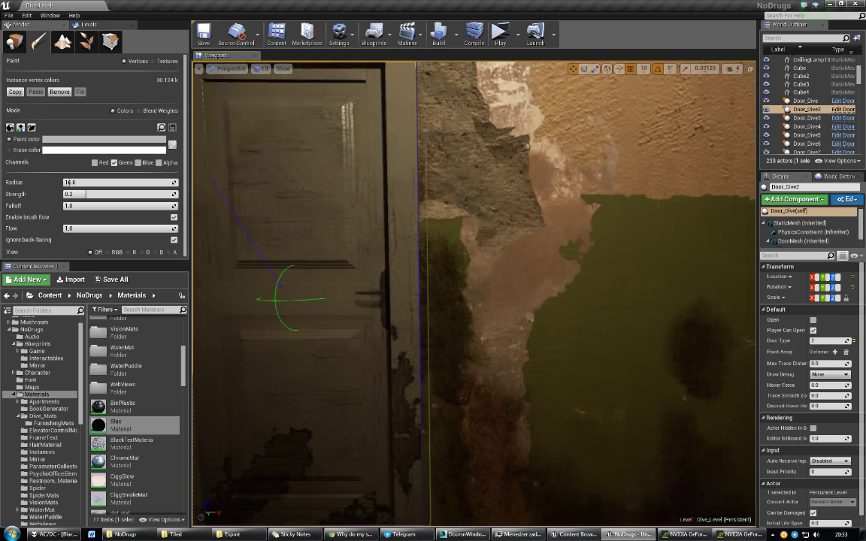
drag(499, 309, 499, 241)
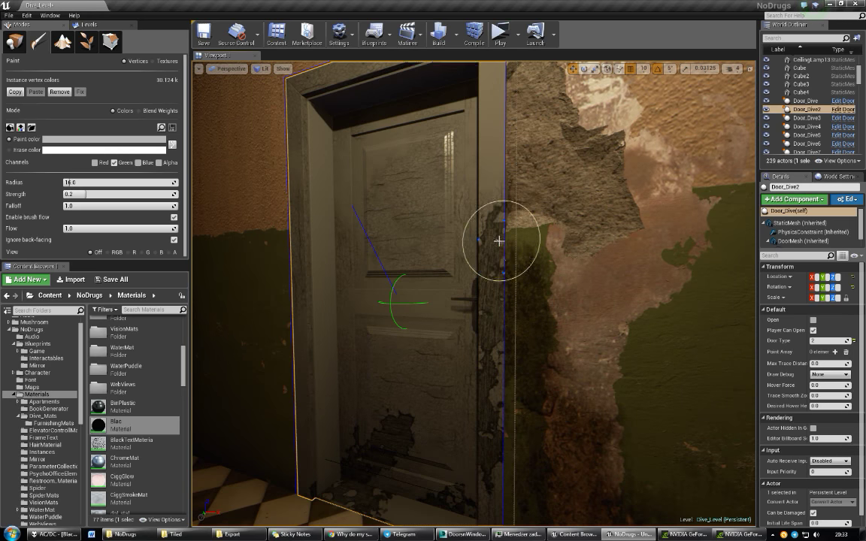
drag(502, 139, 487, 87)
right_drag(487, 260, 481, 241)
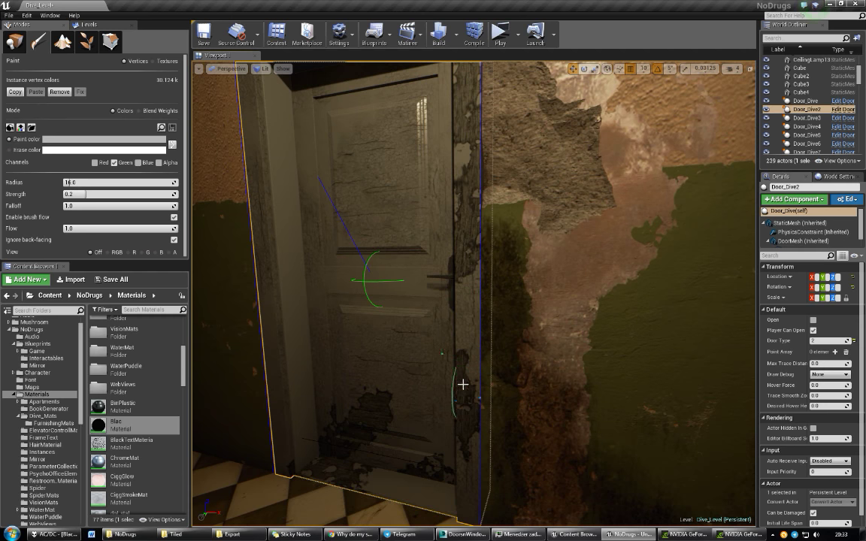
Step: Chip the paint on the frame's top-left corner and add chips across the upper door panels
right_drag(441, 344, 312, 178)
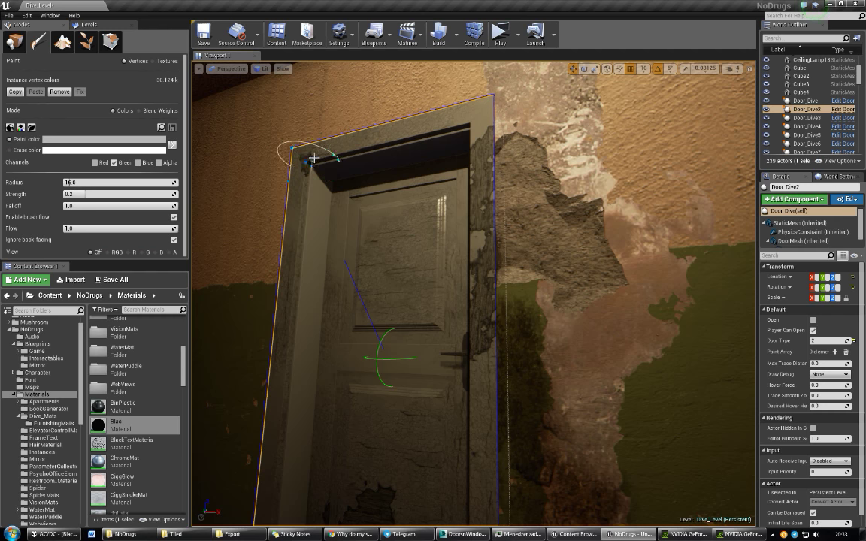
drag(331, 155, 351, 155)
right_drag(367, 216, 512, 305)
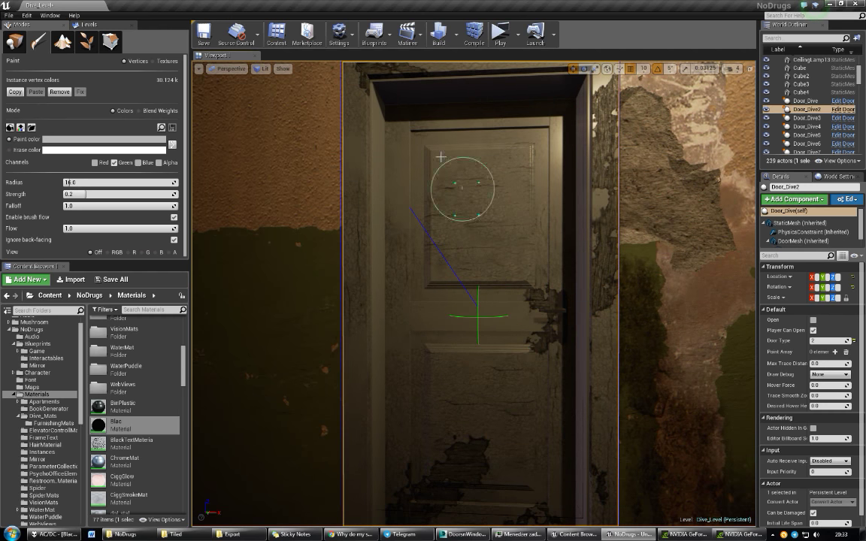
mouse_move(430, 148)
mouse_down()
mouse_move(452, 184)
mouse_move(462, 252)
mouse_move(423, 179)
mouse_up()
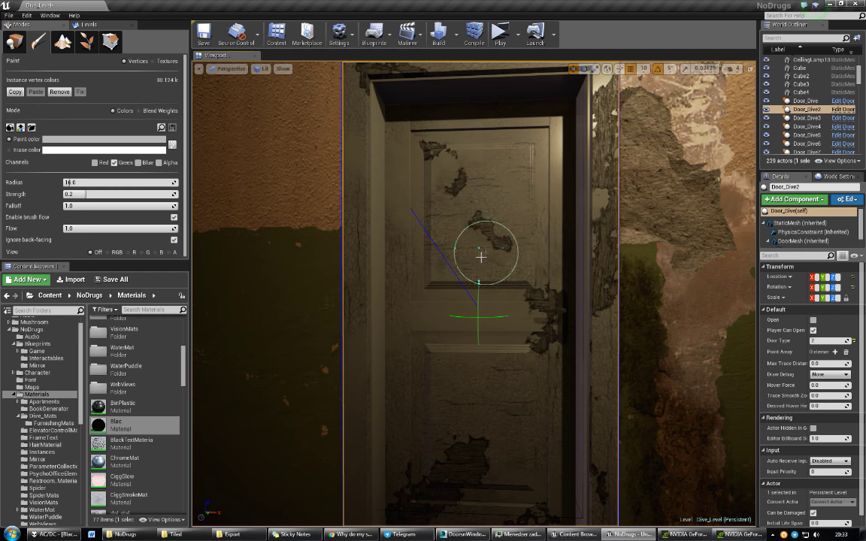
drag(473, 288, 472, 293)
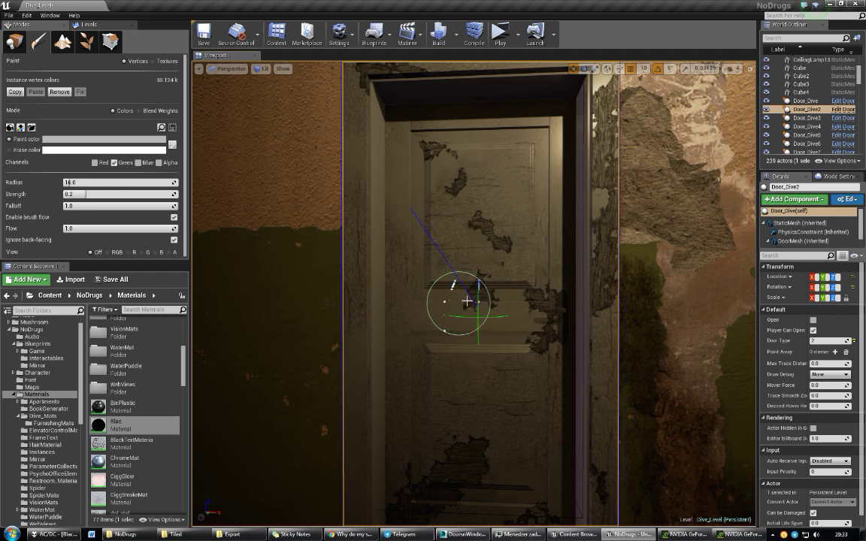
drag(445, 341, 435, 342)
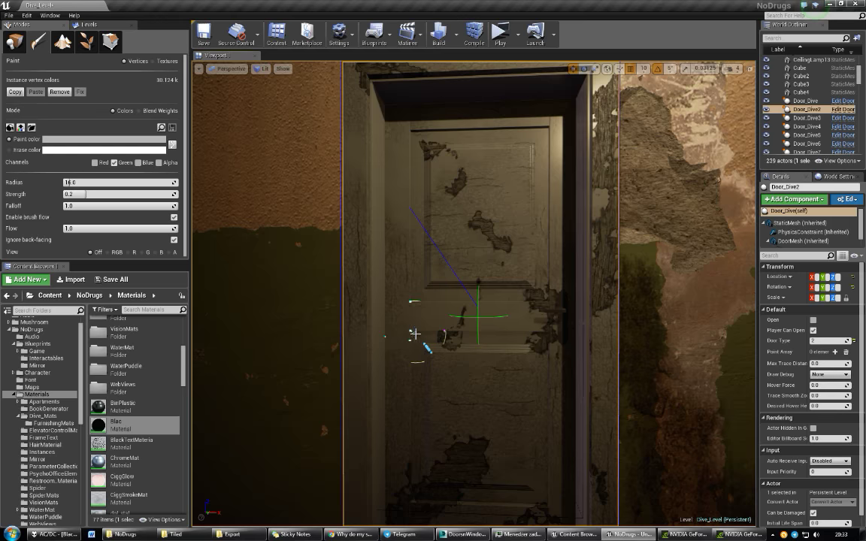
right_drag(414, 332, 419, 150)
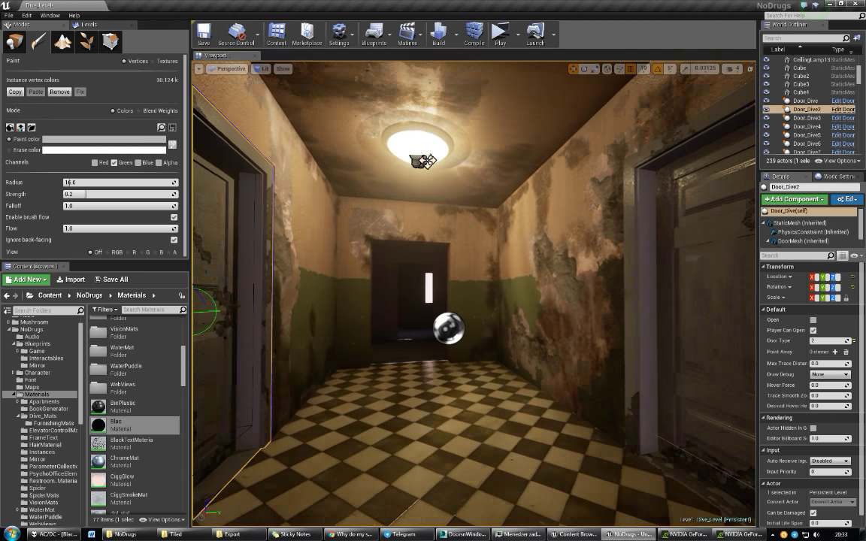
Step: Move back down the hallway in the full-screen F11 viewport and switch on Game View
right_drag(446, 331, 456, 324)
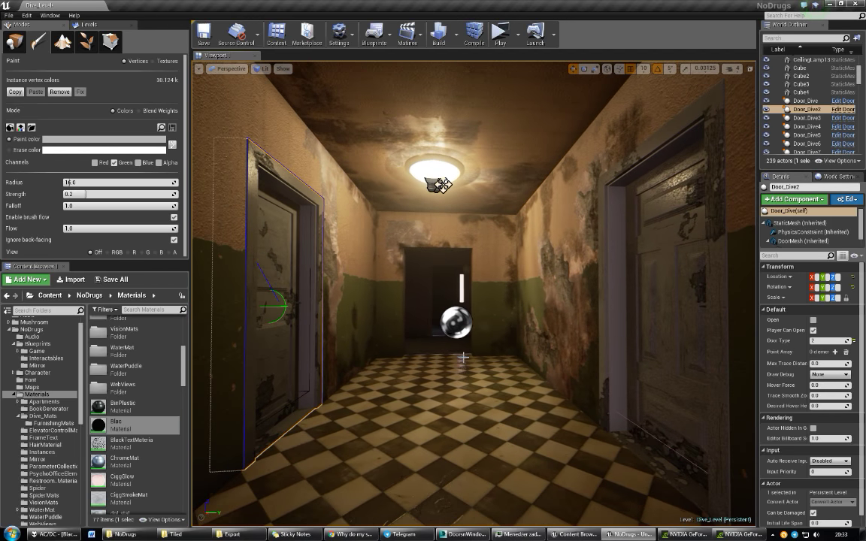
key(F11)
right_drag(468, 344, 481, 344)
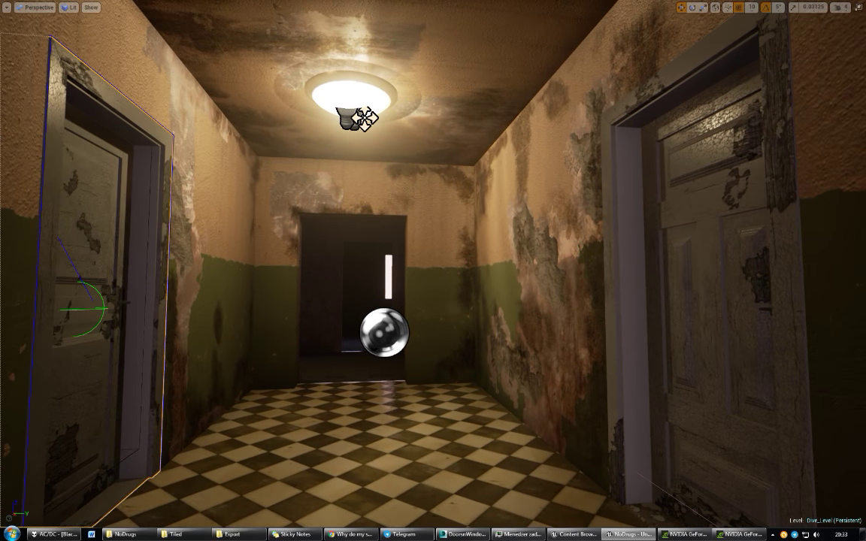
key(g)
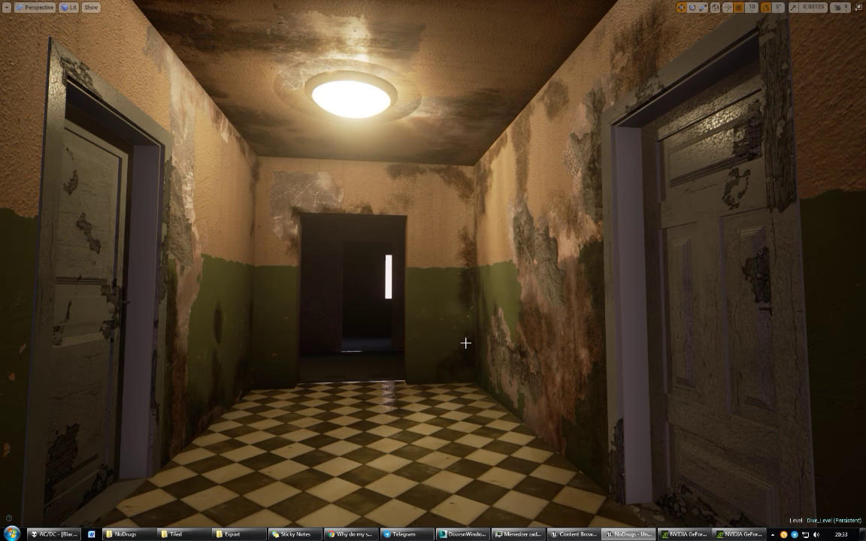